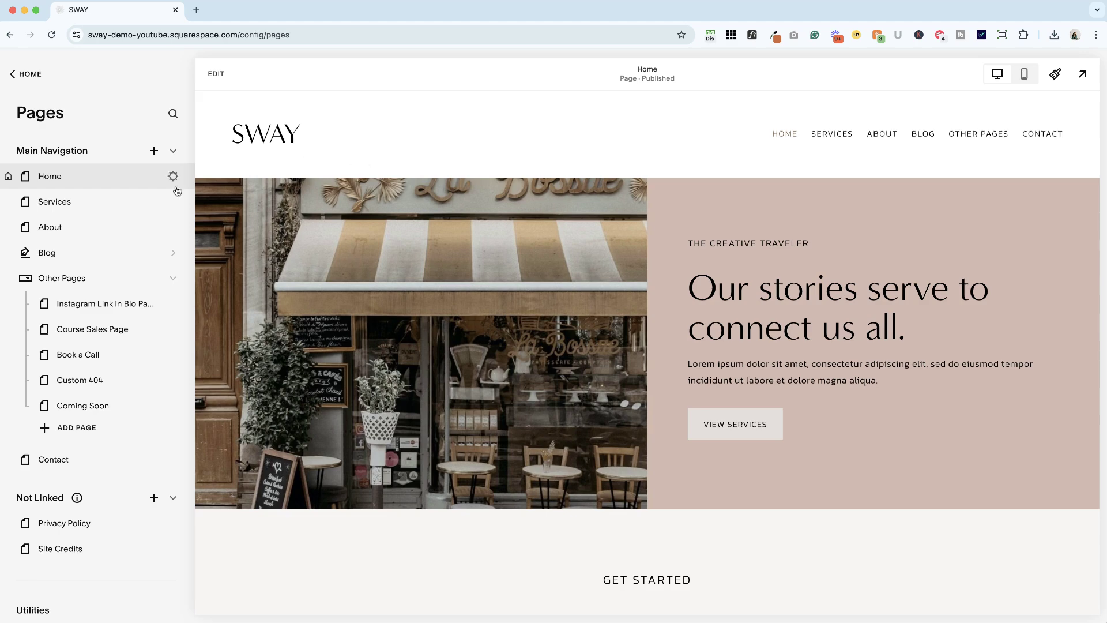
# Open the post 'The right (or wrong) point of view' from the blog's list of four posts.
pyautogui.click(49, 253)
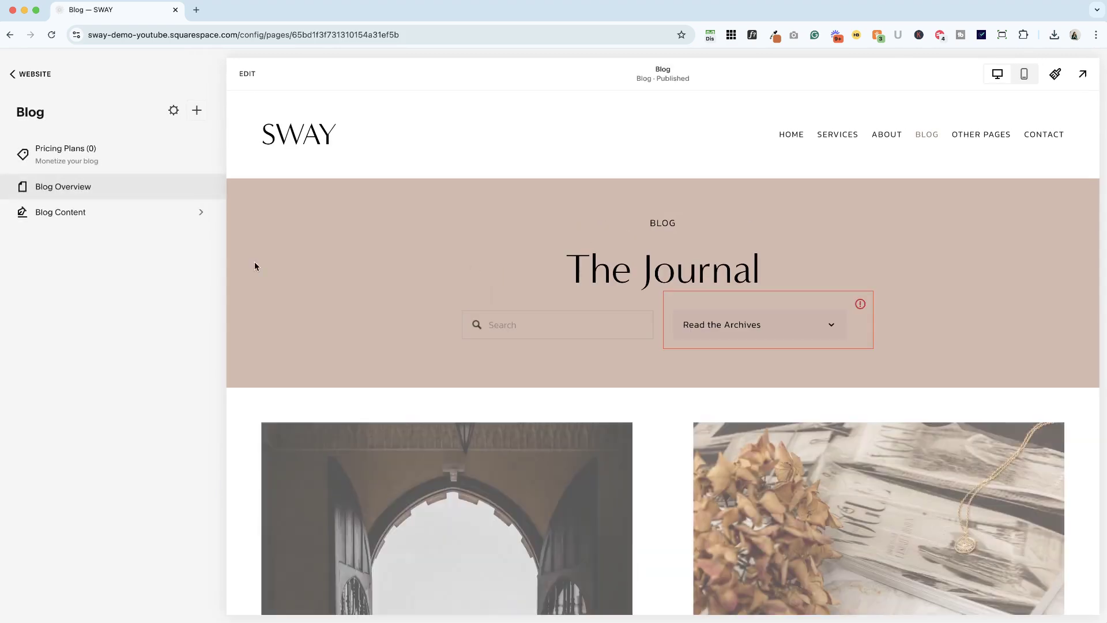
pyautogui.click(110, 213)
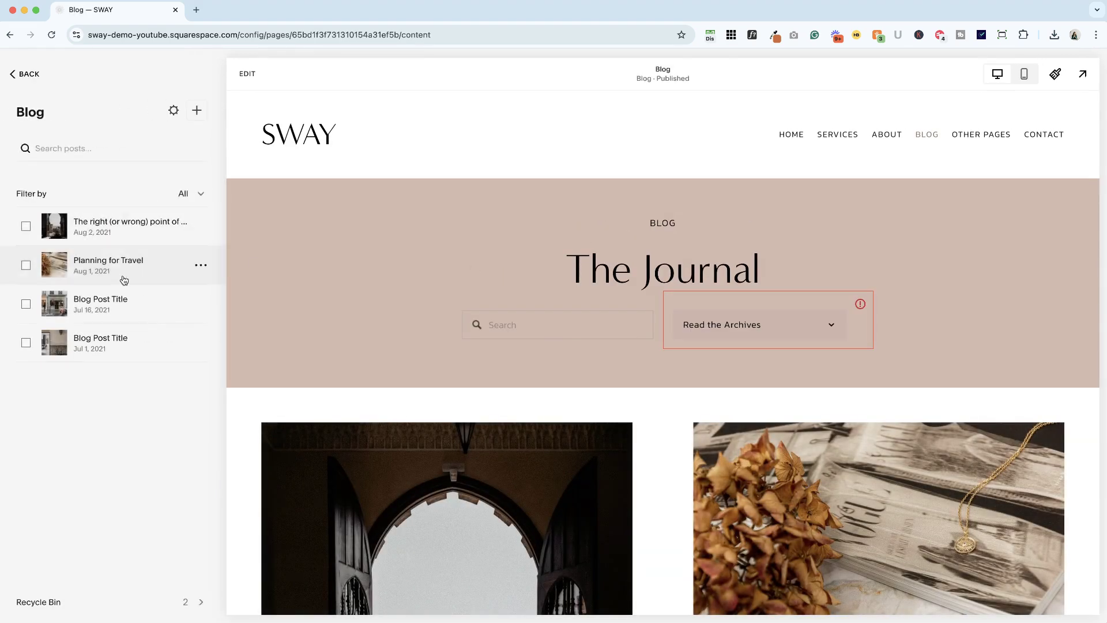
pyautogui.click(120, 238)
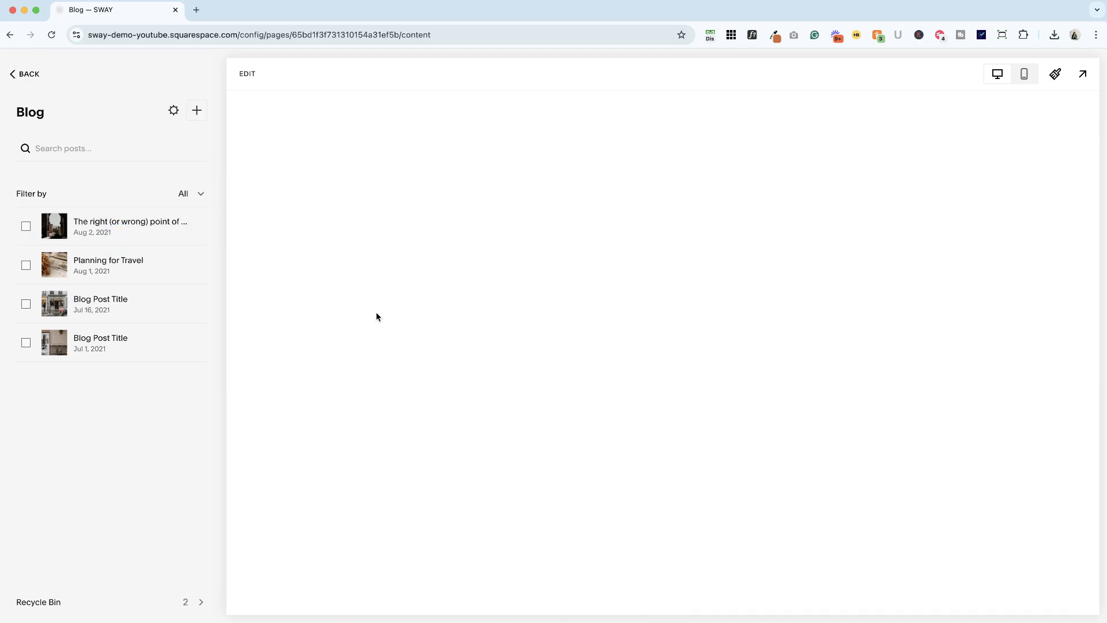
pyautogui.scroll(-20, 445, 345)
pyautogui.scroll(15, 445, 346)
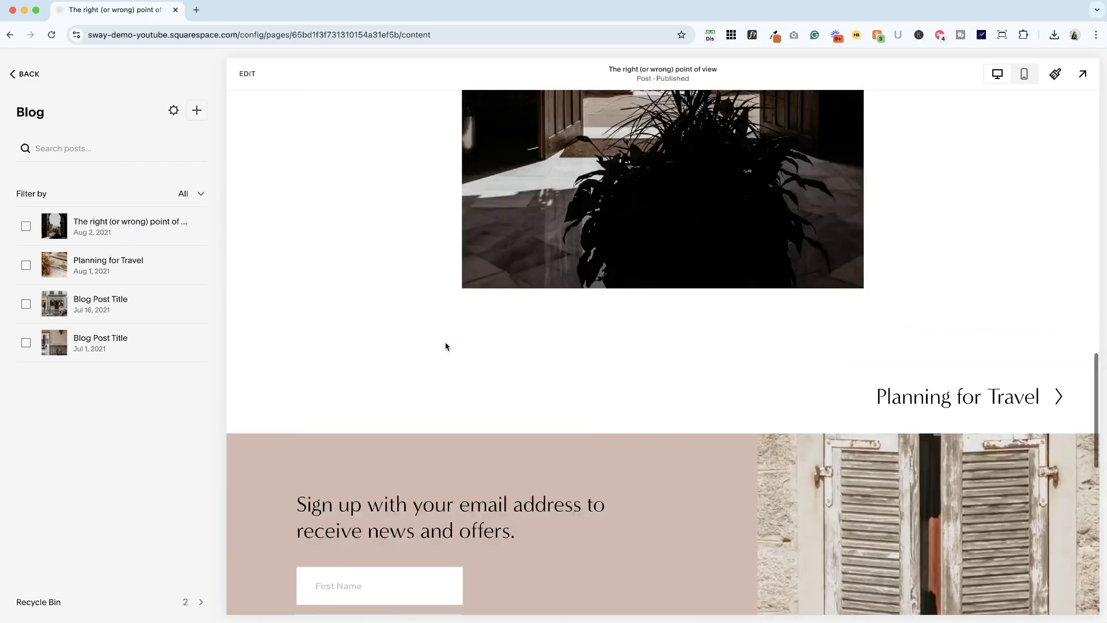
pyautogui.scroll(-5, 720, 336)
pyautogui.scroll(15, 719, 336)
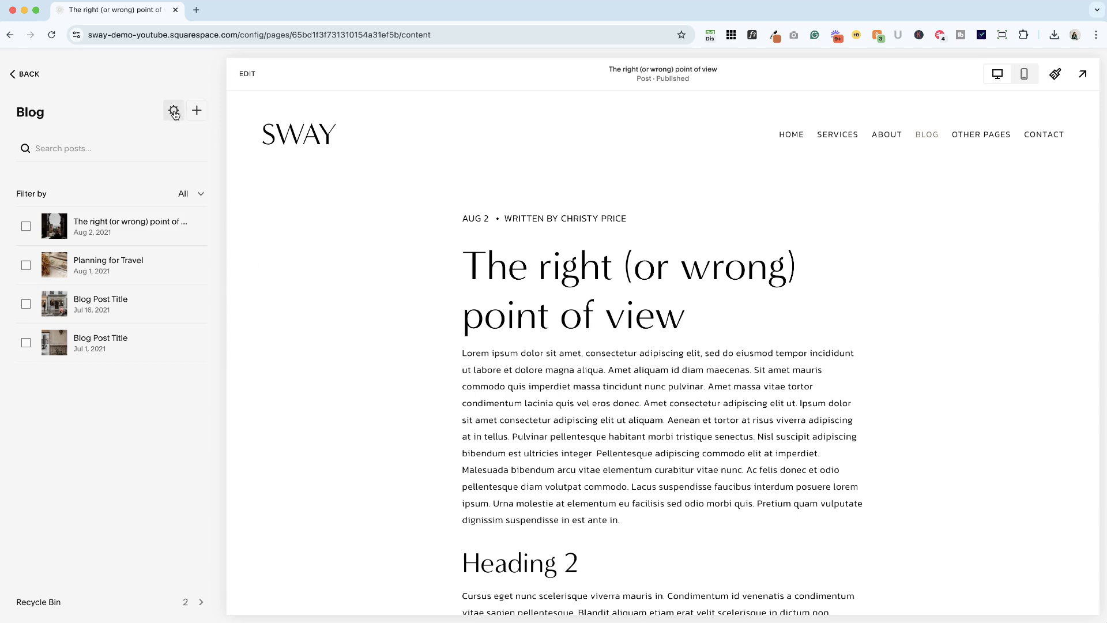
# Back out of the blog post to the main Website menu.
pyautogui.click(26, 75)
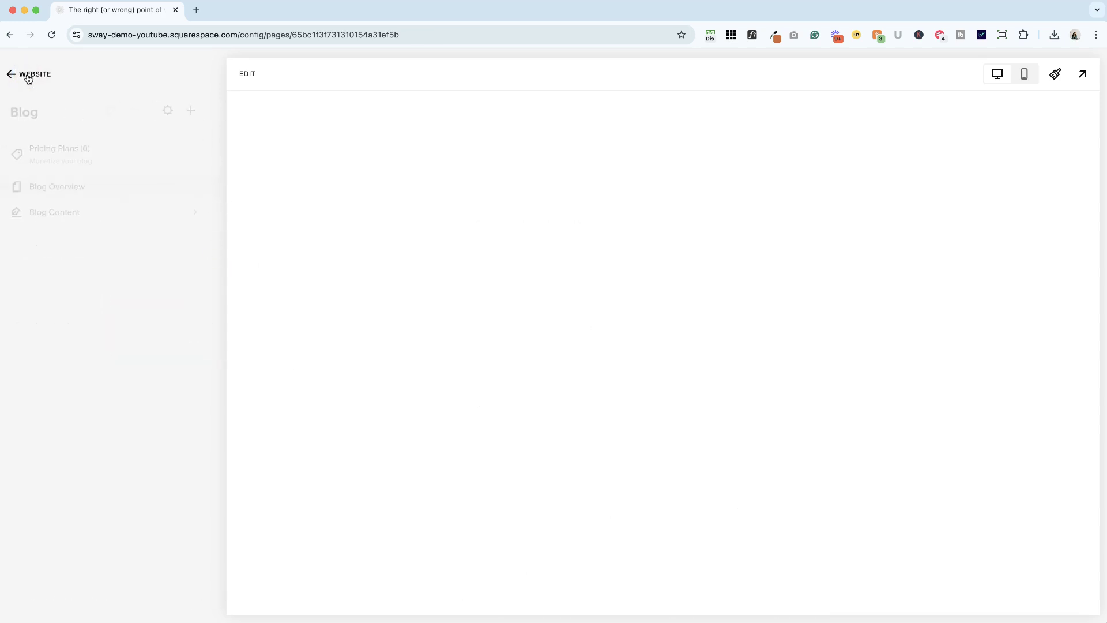
pyautogui.click(28, 77)
pyautogui.click(29, 77)
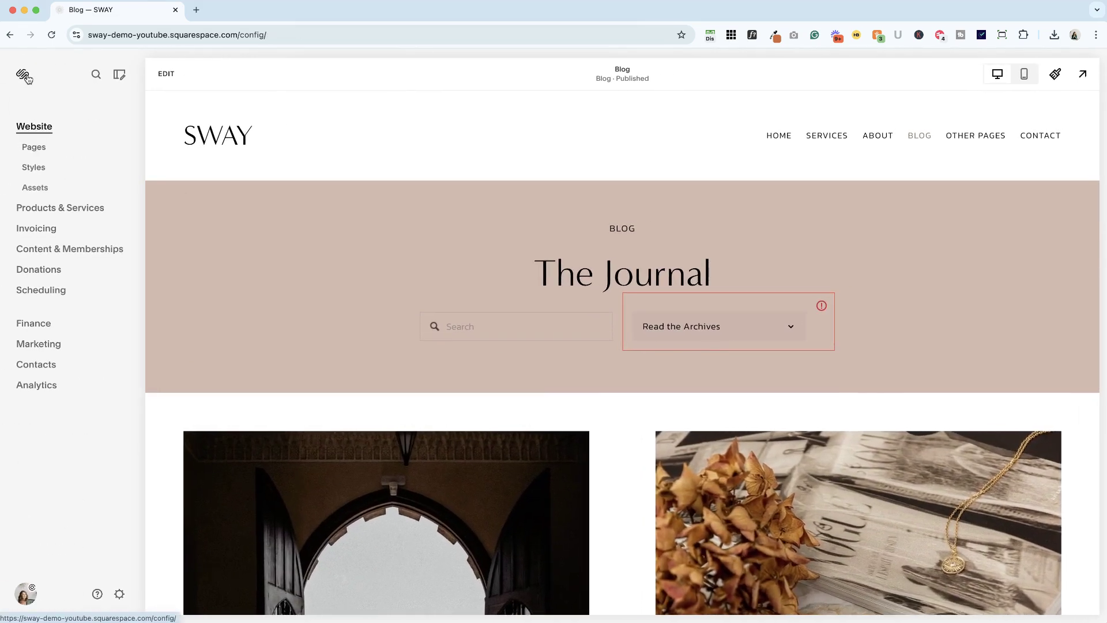
# Open the site Settings, scroll through them, and close them again.
pyautogui.click(119, 597)
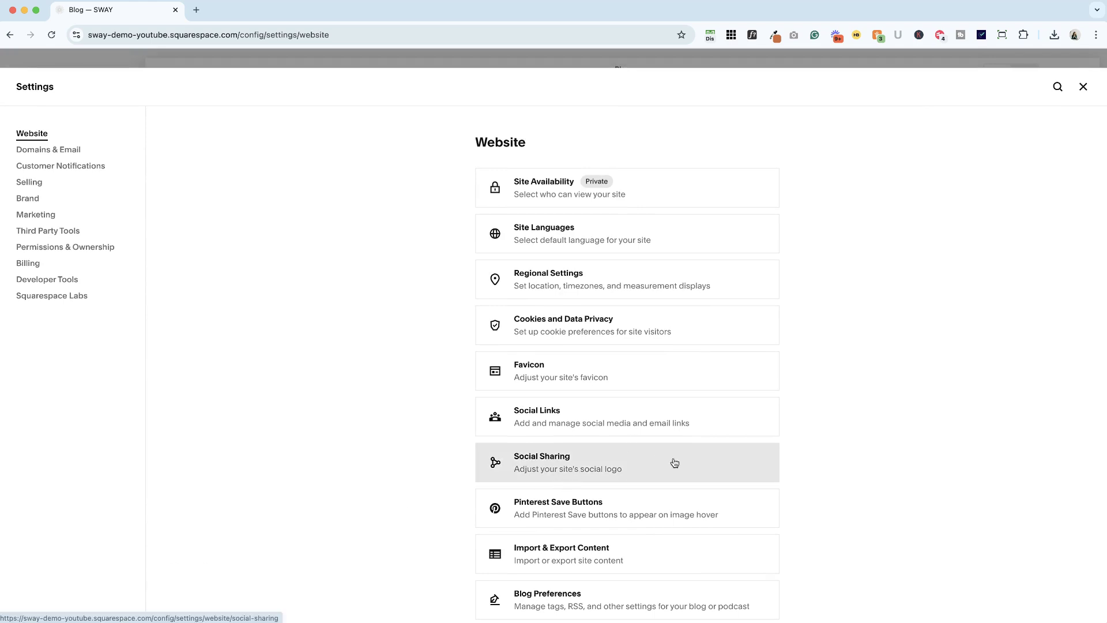
pyautogui.scroll(-2, 833, 455)
pyautogui.scroll(-2, 833, 456)
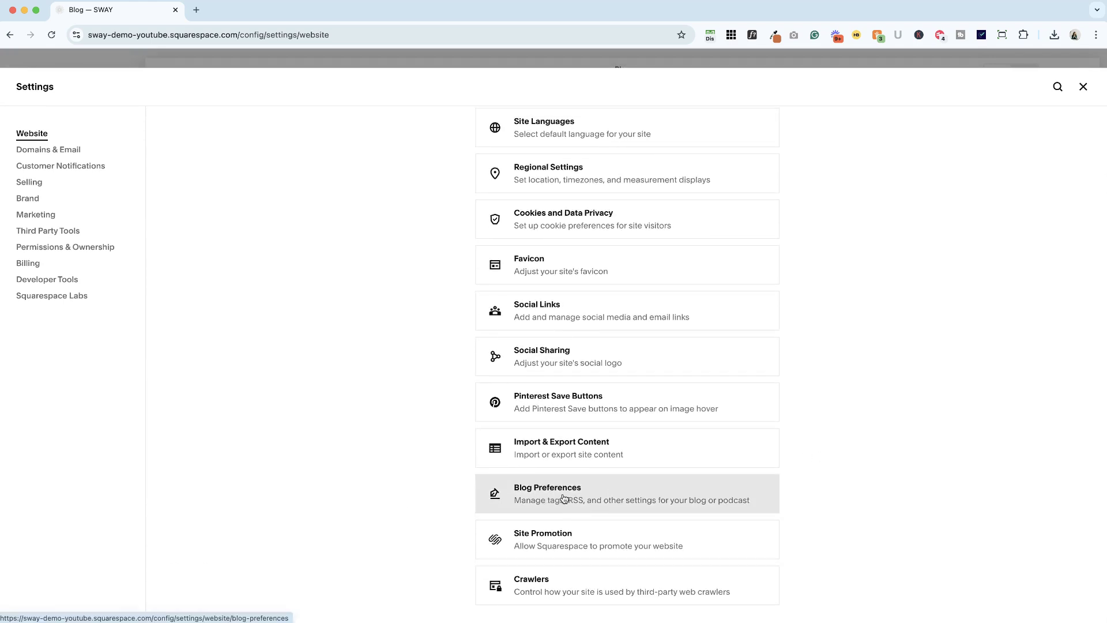
pyautogui.click(1082, 87)
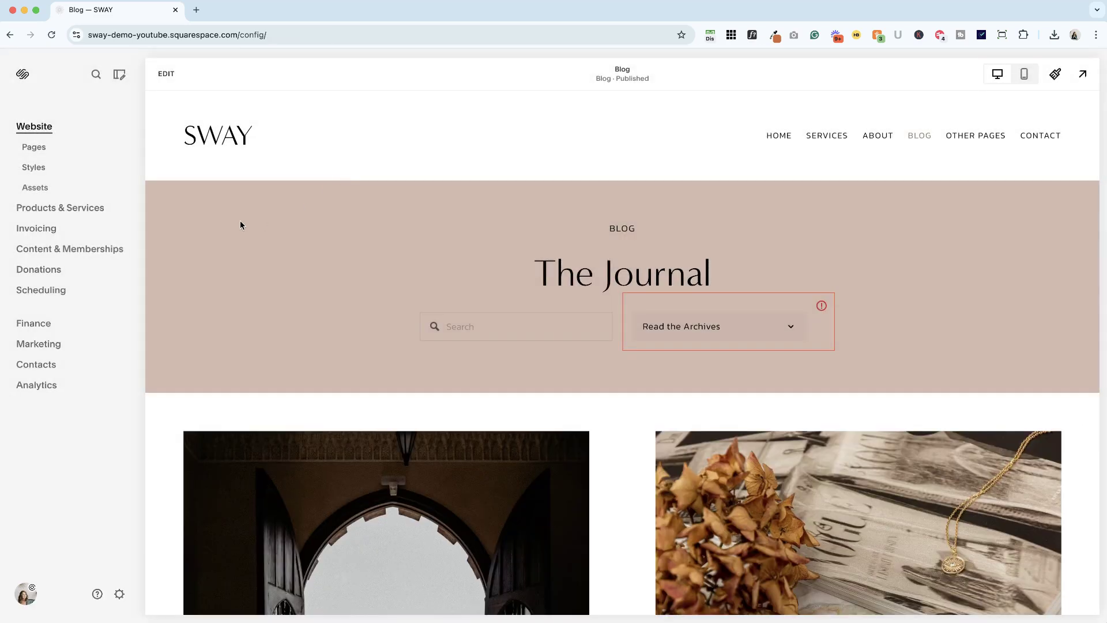
# Search the site for 'blog' and open the Blog Preferences settings.
pyautogui.press('/')
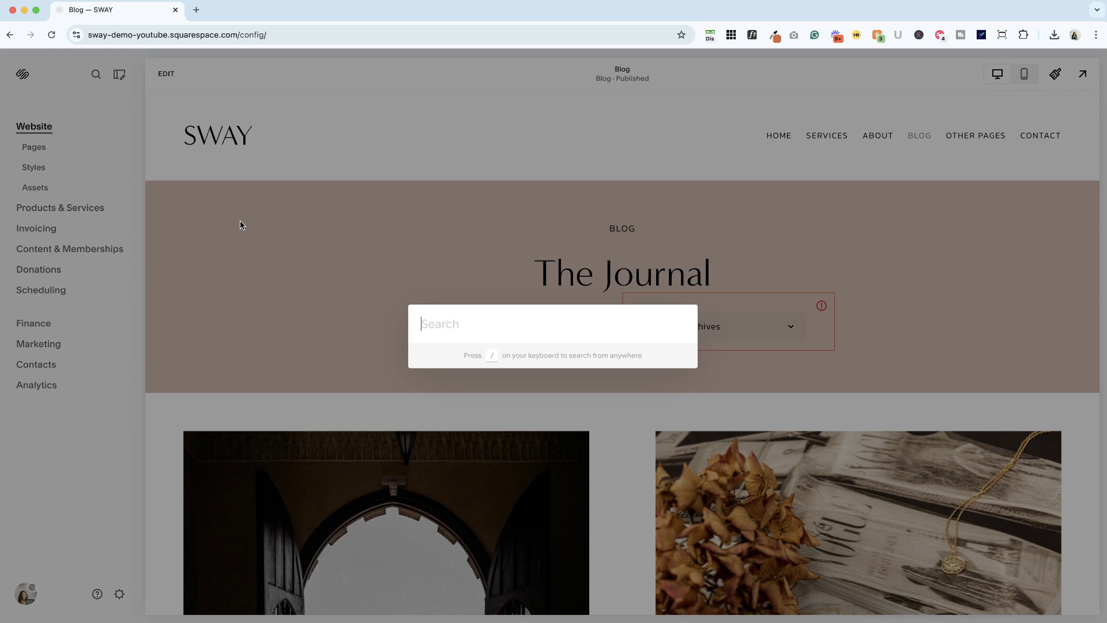
pyautogui.write('blog')
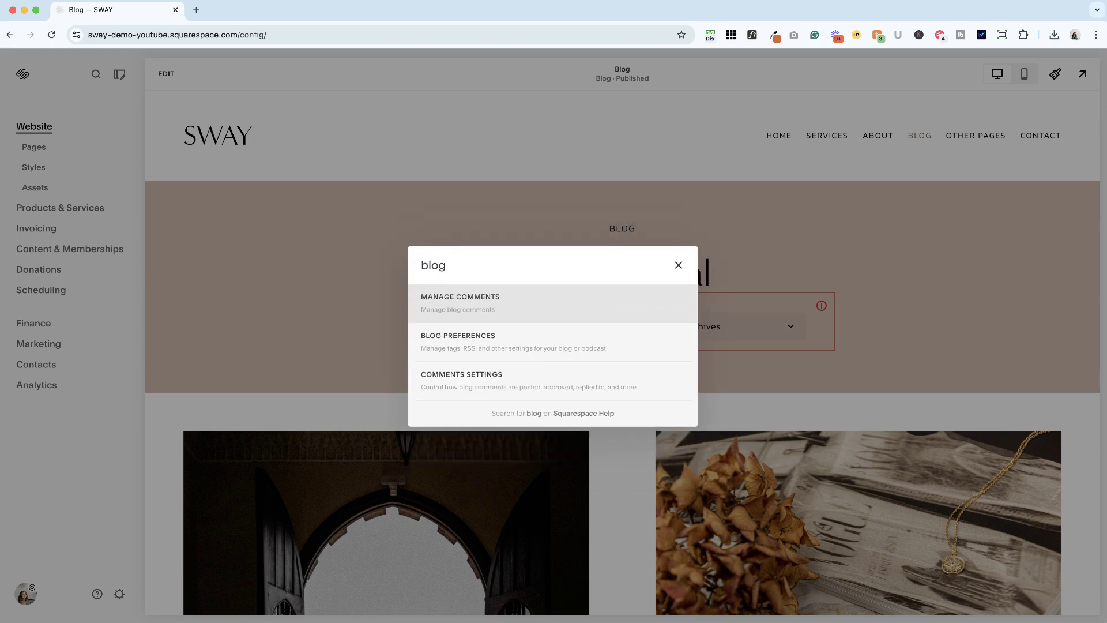
pyautogui.click(484, 348)
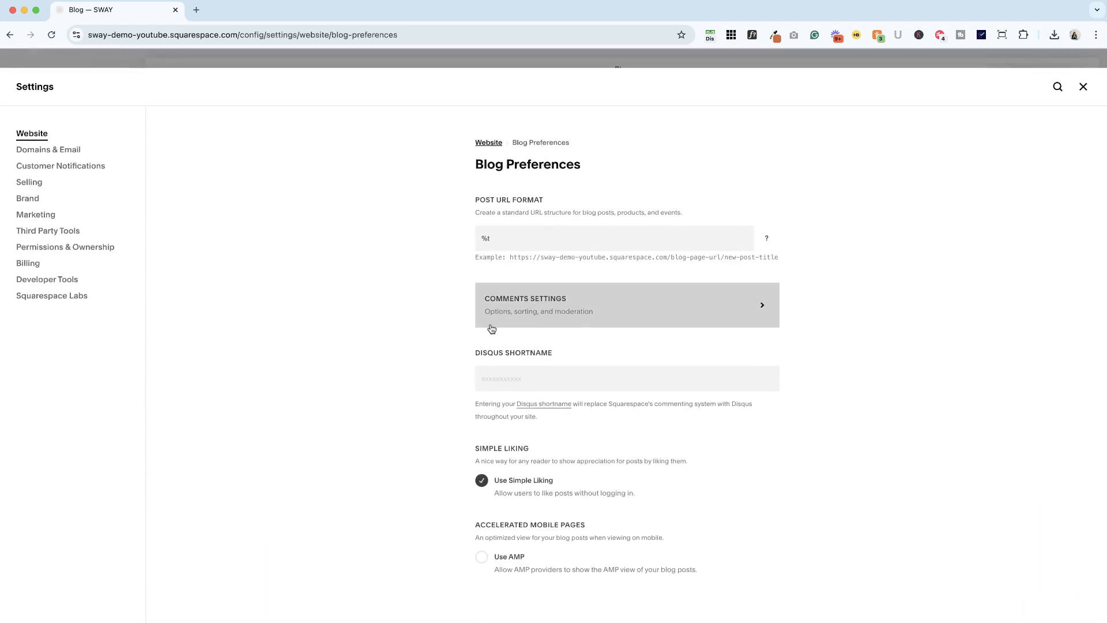
# Enable comments globally in Comments Settings, leaving the sort order at Newest First.
pyautogui.click(551, 307)
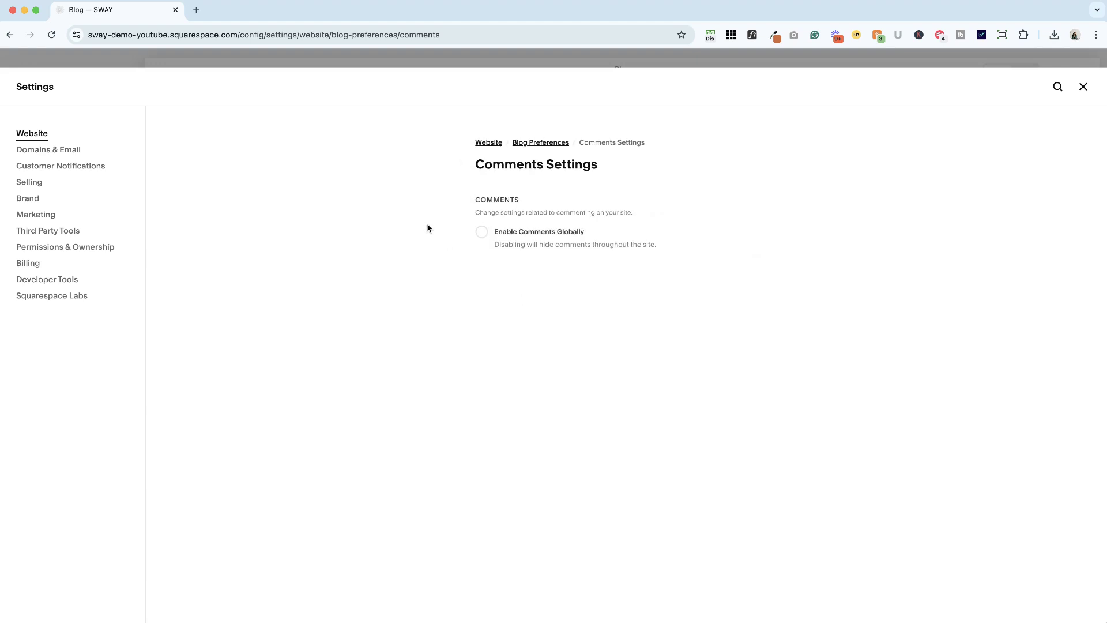
pyautogui.click(482, 233)
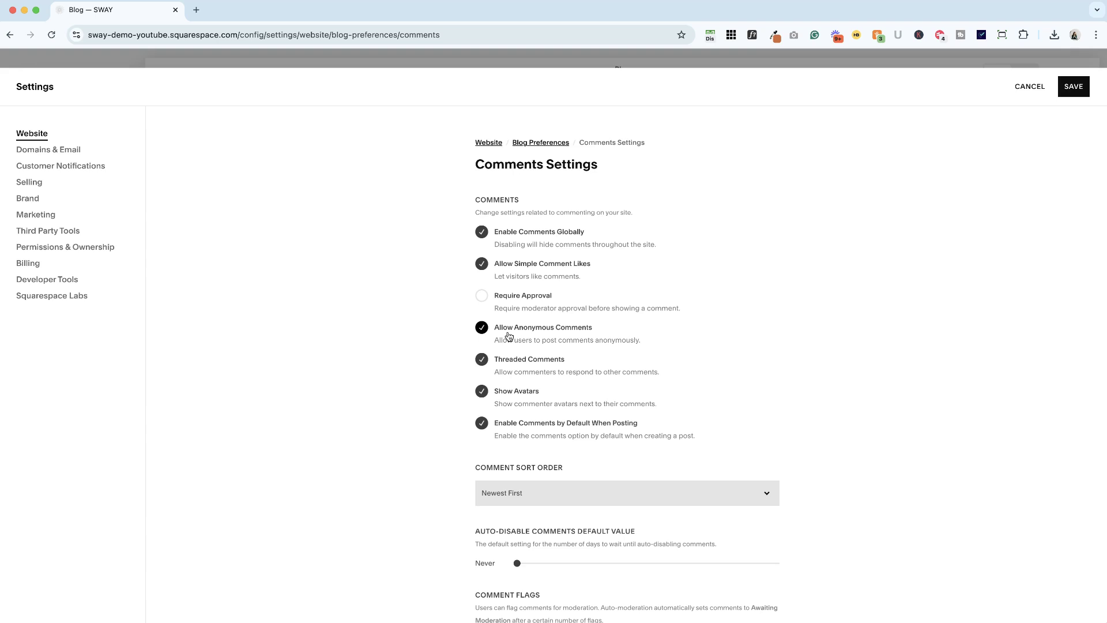
pyautogui.scroll(-2, 508, 336)
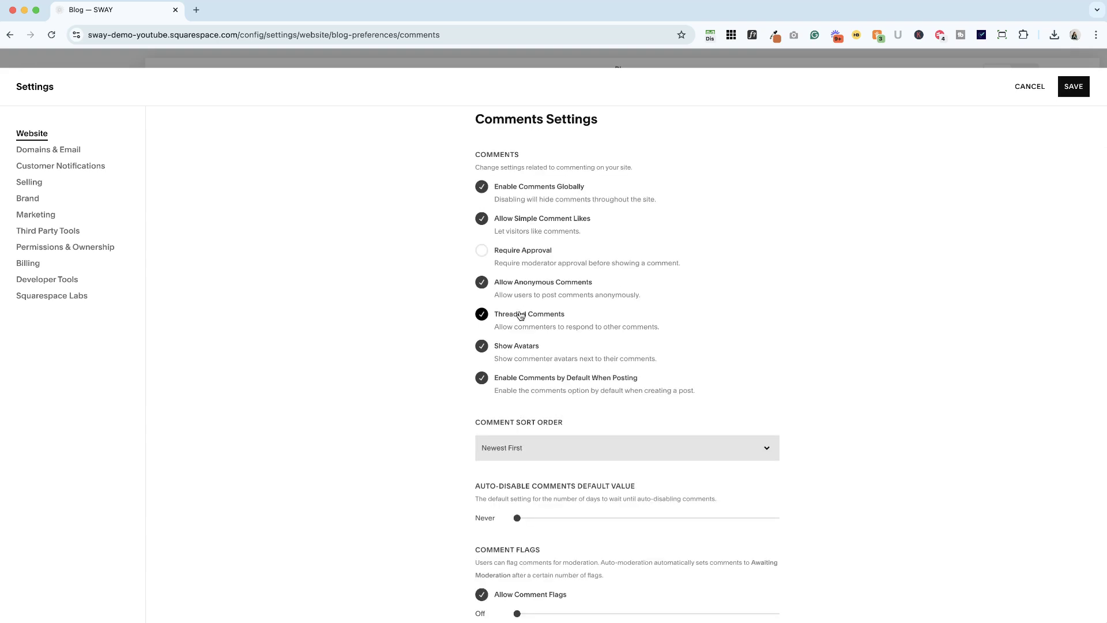
pyautogui.scroll(-1, 521, 316)
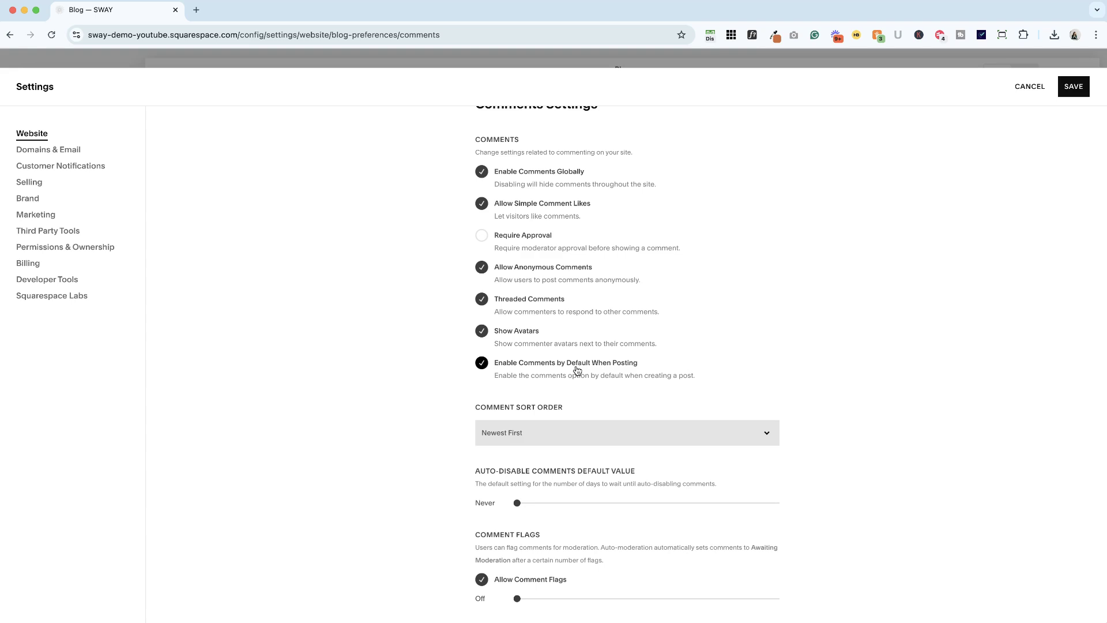
pyautogui.click(515, 433)
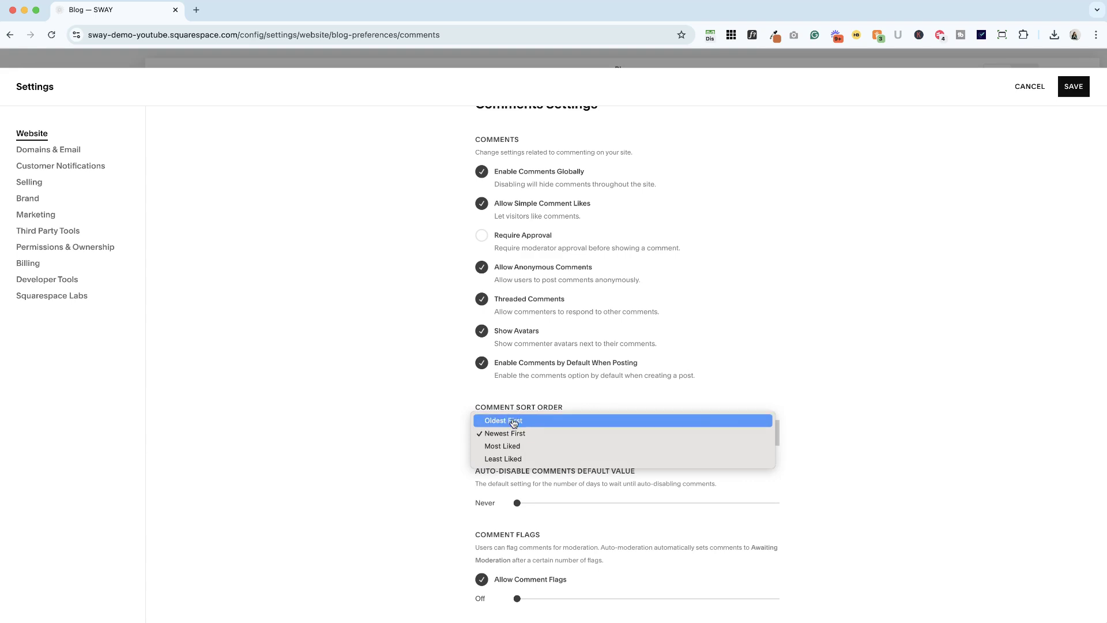
pyautogui.click(434, 456)
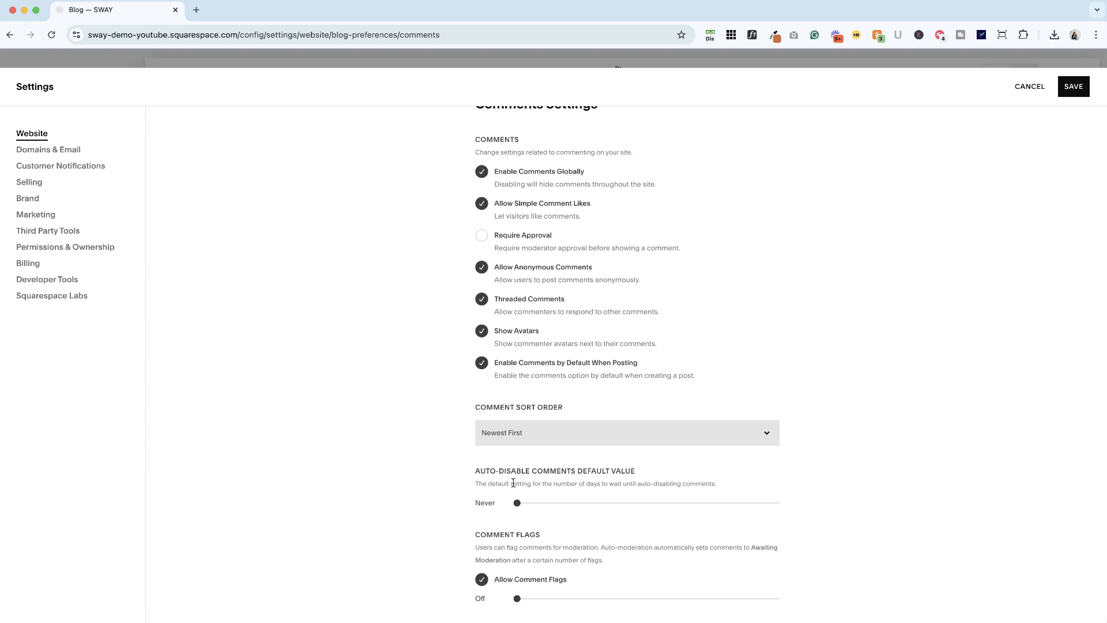
# Set comments to auto-disable after 82 days and auto-moderate at 1 flag, then save.
pyautogui.moveTo(517, 503); pyautogui.dragTo(491, 496)
pyautogui.click(520, 597)
pyautogui.moveTo(521, 597)
pyautogui.mouseDown()
pyautogui.moveTo(542, 595)
pyautogui.moveTo(497, 596)
pyautogui.moveTo(530, 595)
pyautogui.mouseUp()
pyautogui.scroll(2, 530, 592)
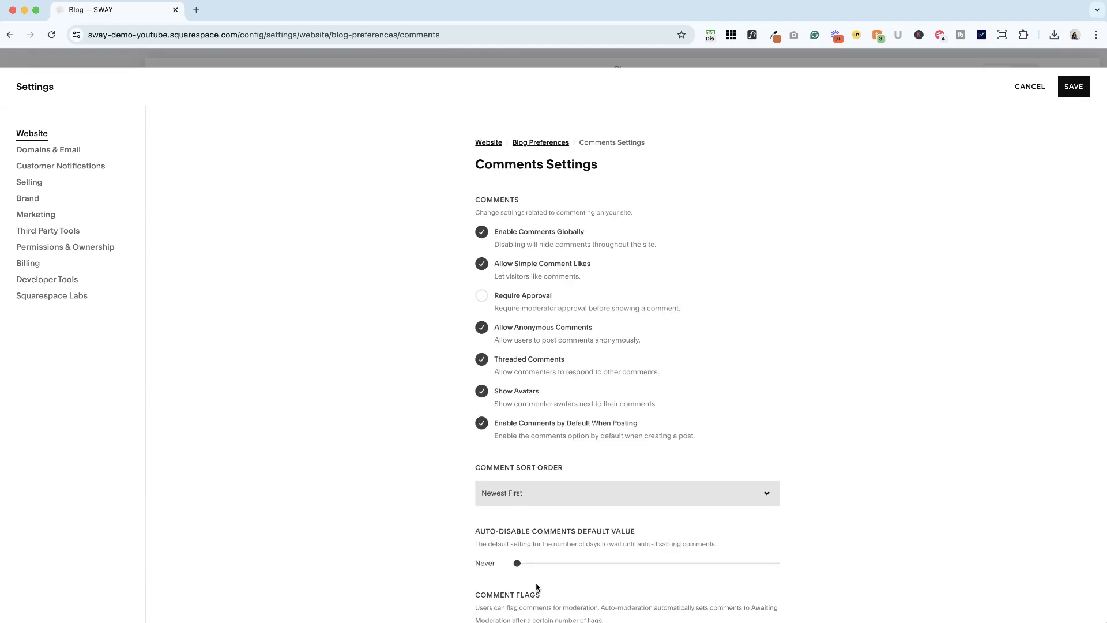
pyautogui.click(1073, 87)
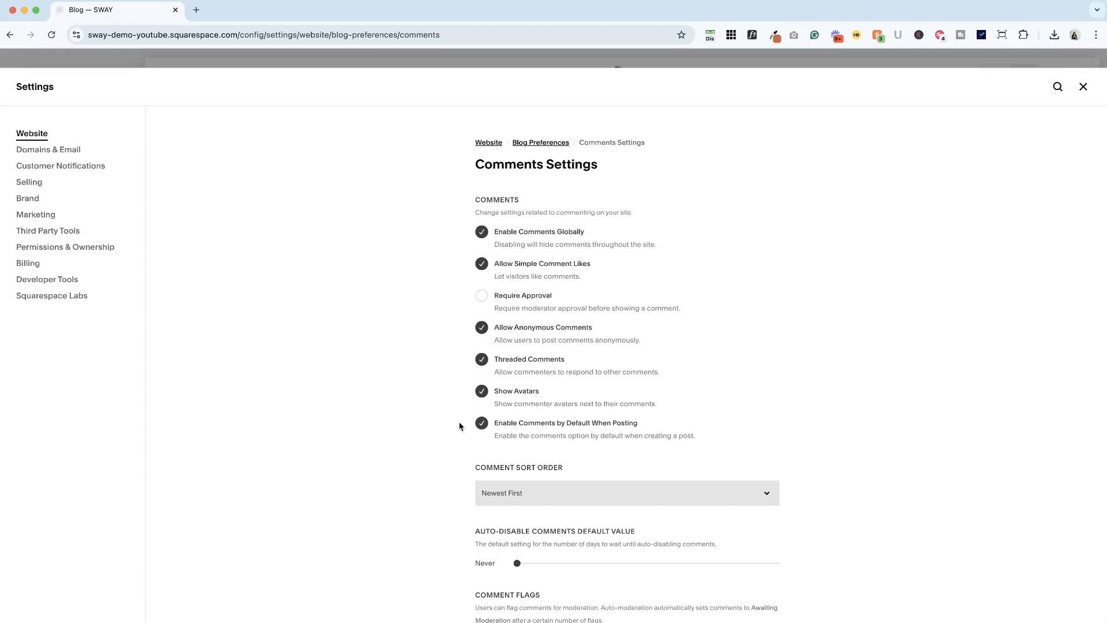
# Close Settings and bring up the Options of the post 'The right (or wrong) point of view'.
pyautogui.click(1082, 87)
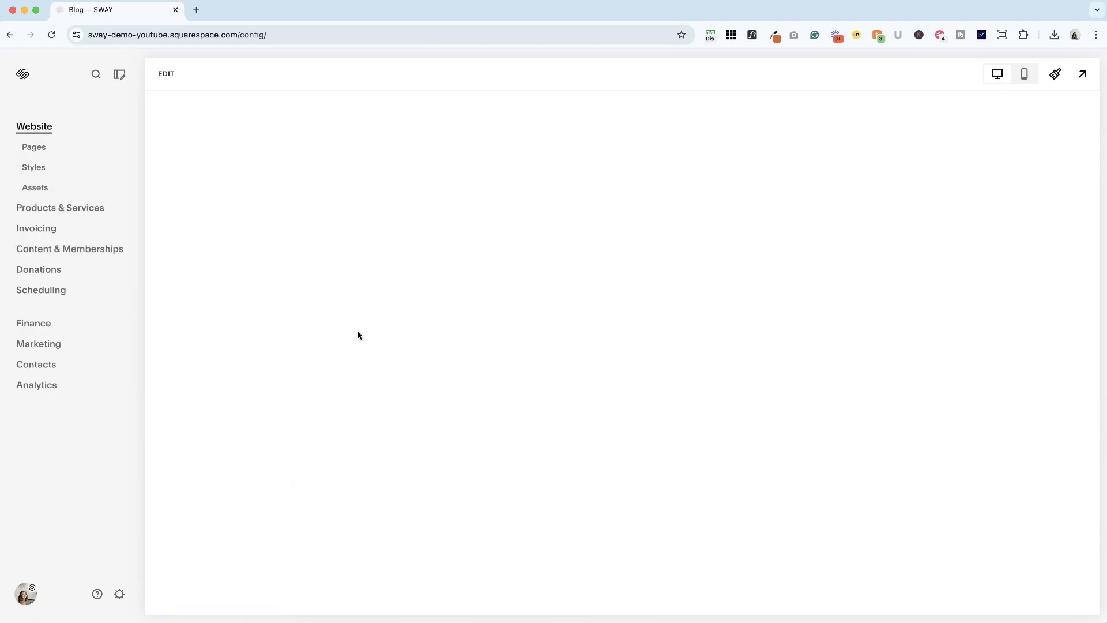
pyautogui.scroll(-20, 487, 290)
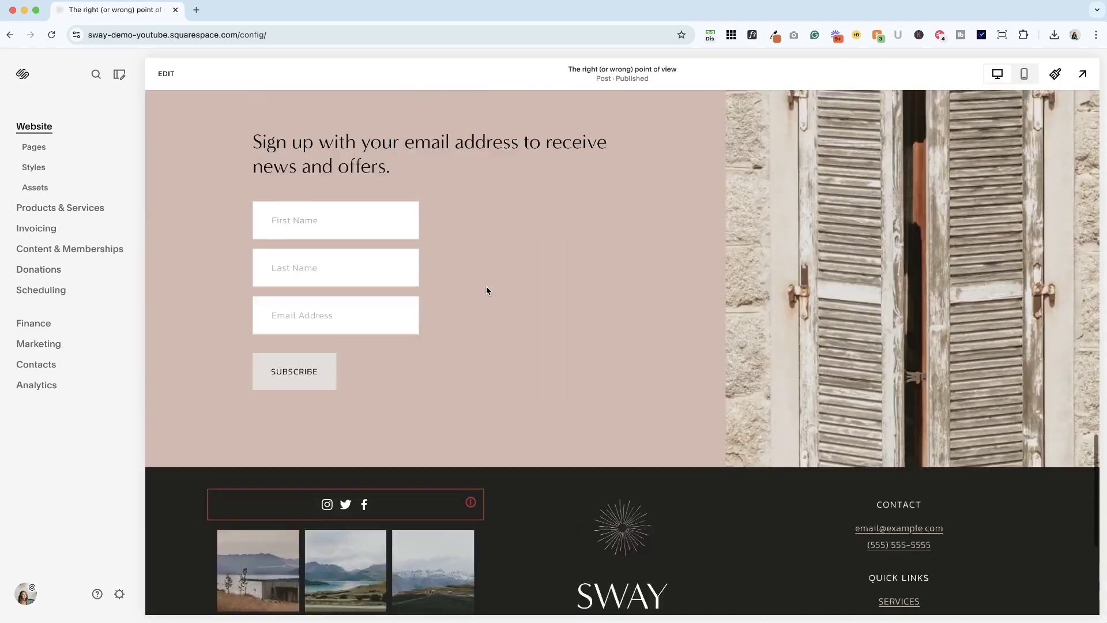
pyautogui.scroll(20, 486, 290)
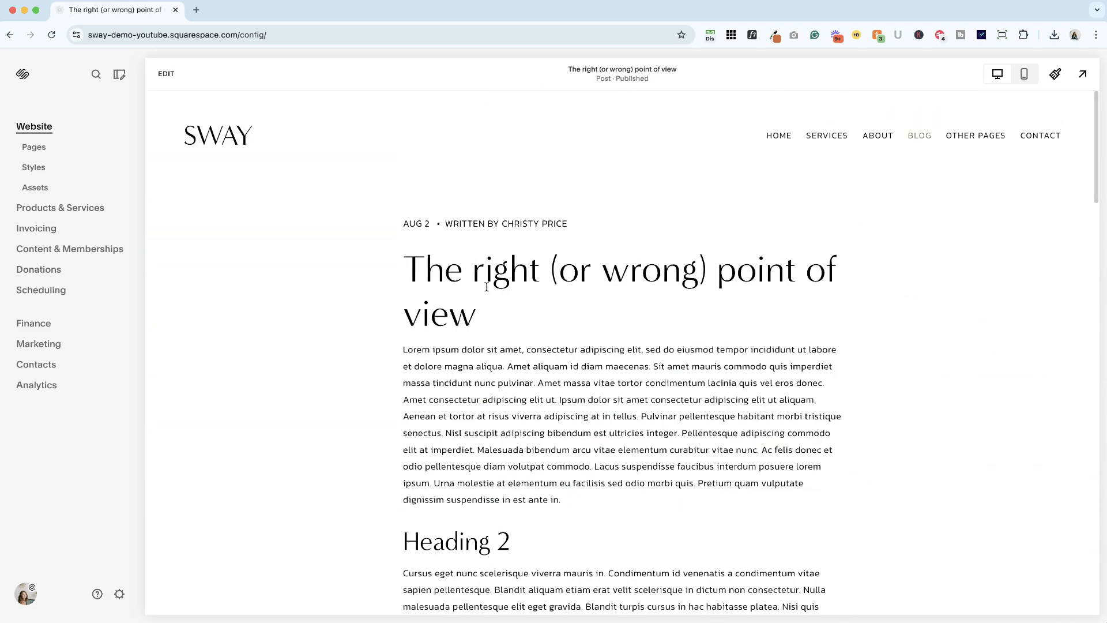
pyautogui.click(166, 76)
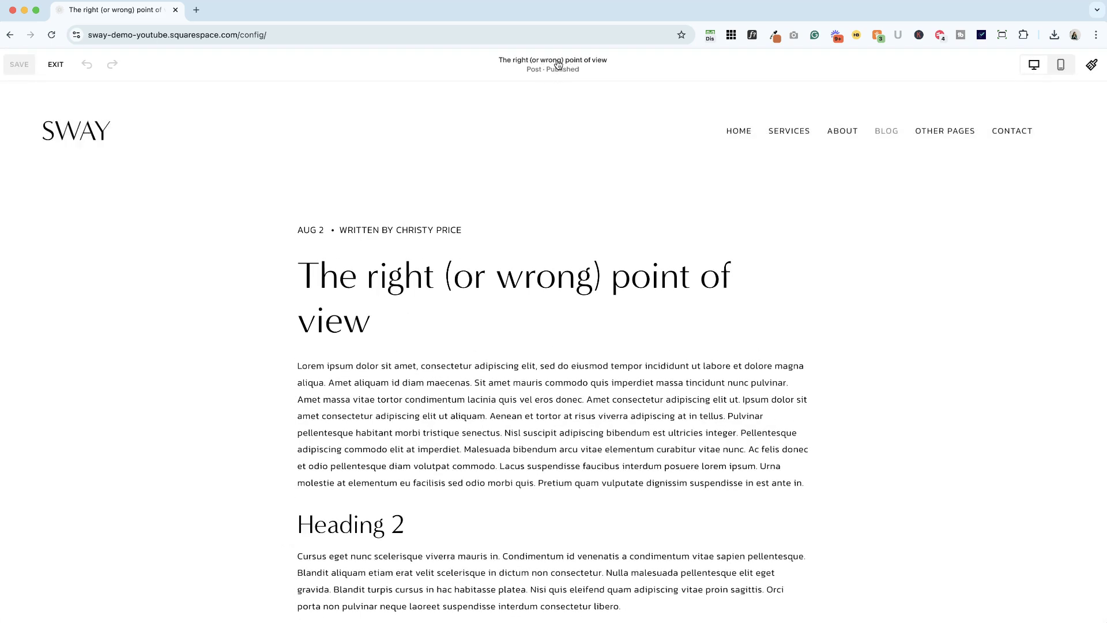
pyautogui.click(557, 63)
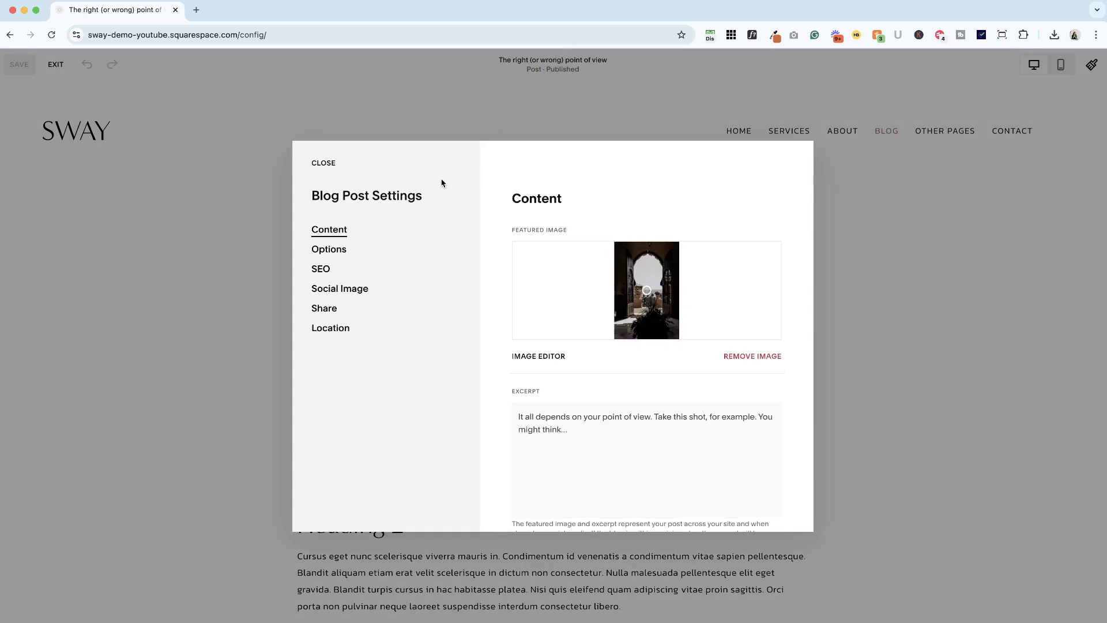
pyautogui.click(345, 251)
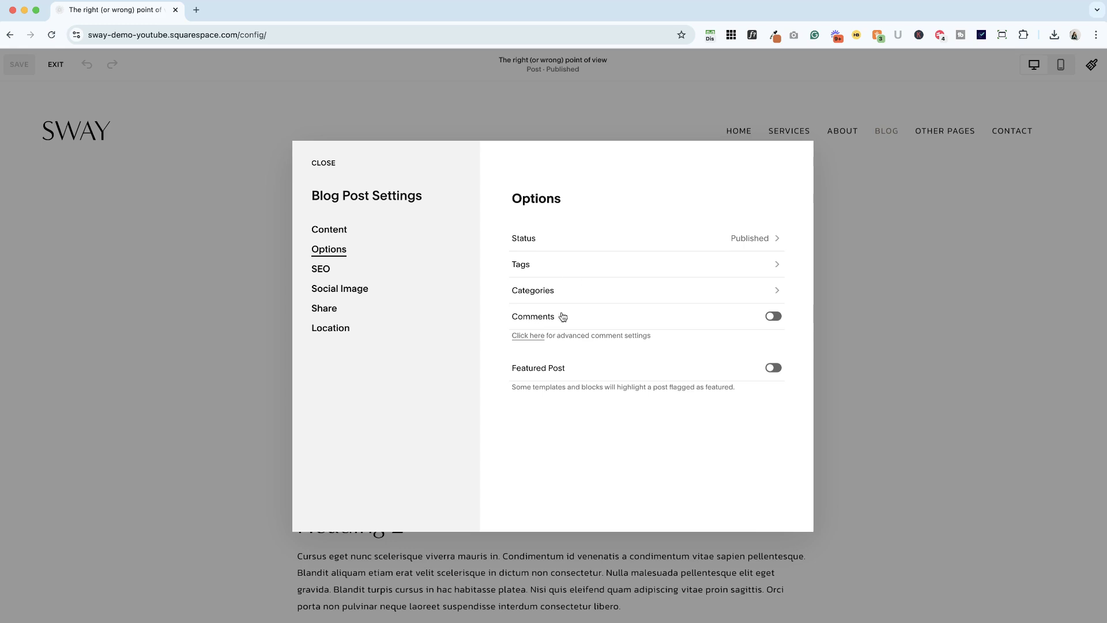
# Turn comments on for the post, never auto-disabled, save, and exit the editor.
pyautogui.click(772, 316)
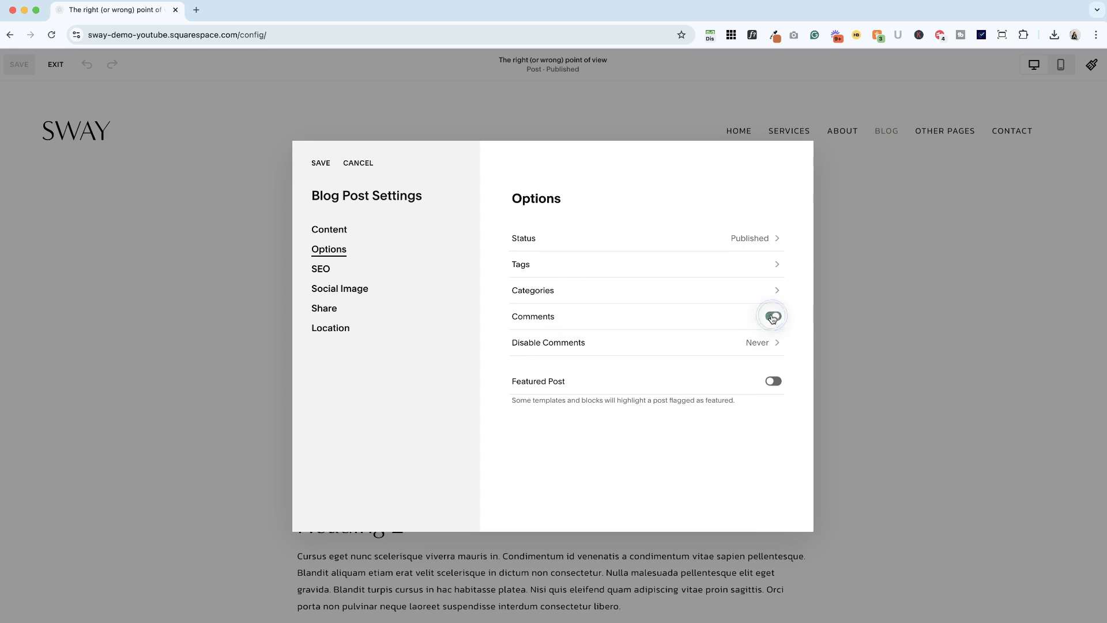
pyautogui.click(760, 344)
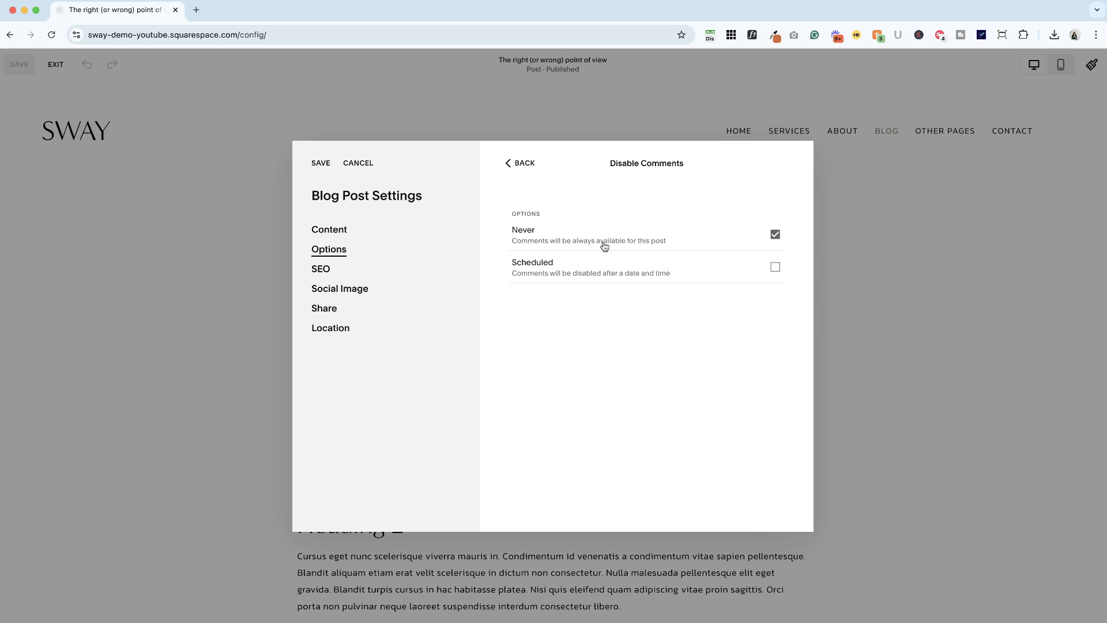
pyautogui.click(321, 164)
pyautogui.scroll(-15, 689, 321)
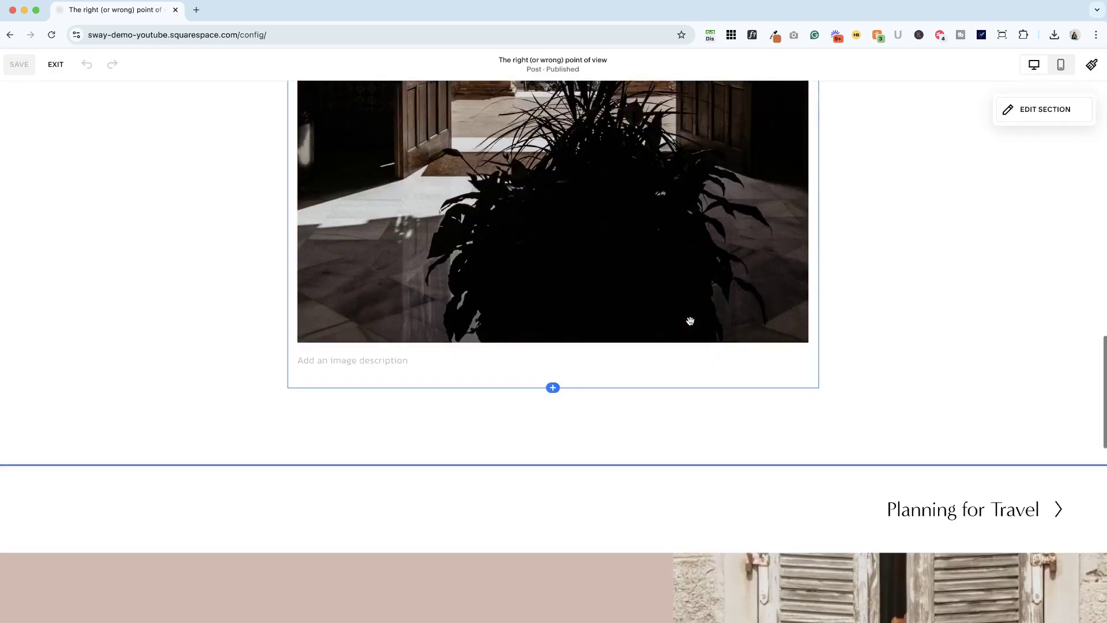
pyautogui.scroll(-2, 690, 321)
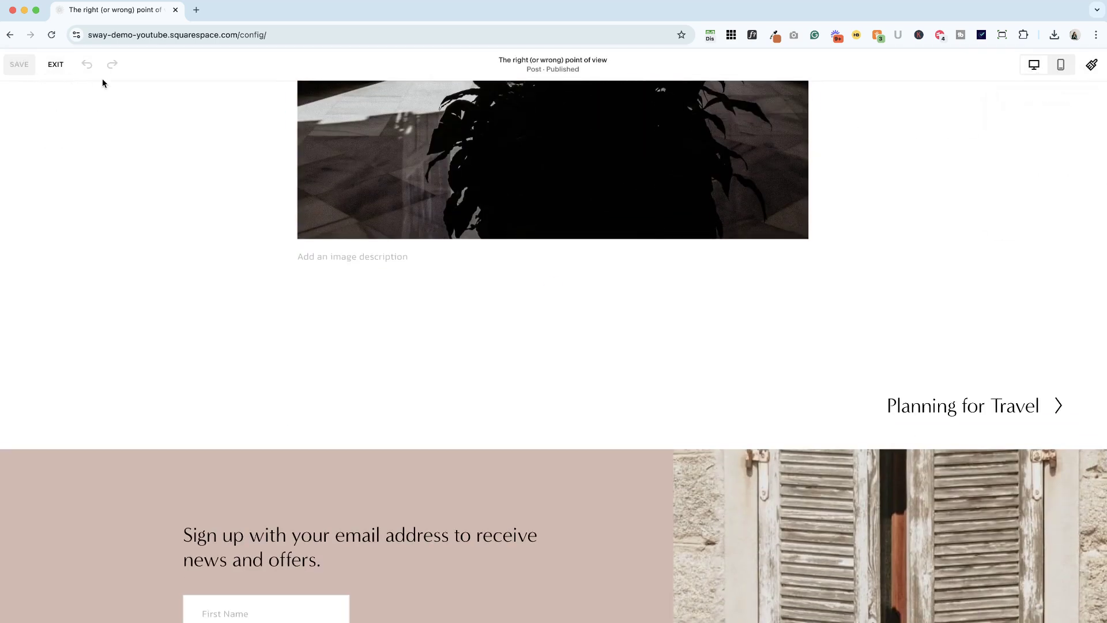
pyautogui.scroll(15, 124, 91)
pyautogui.click(56, 64)
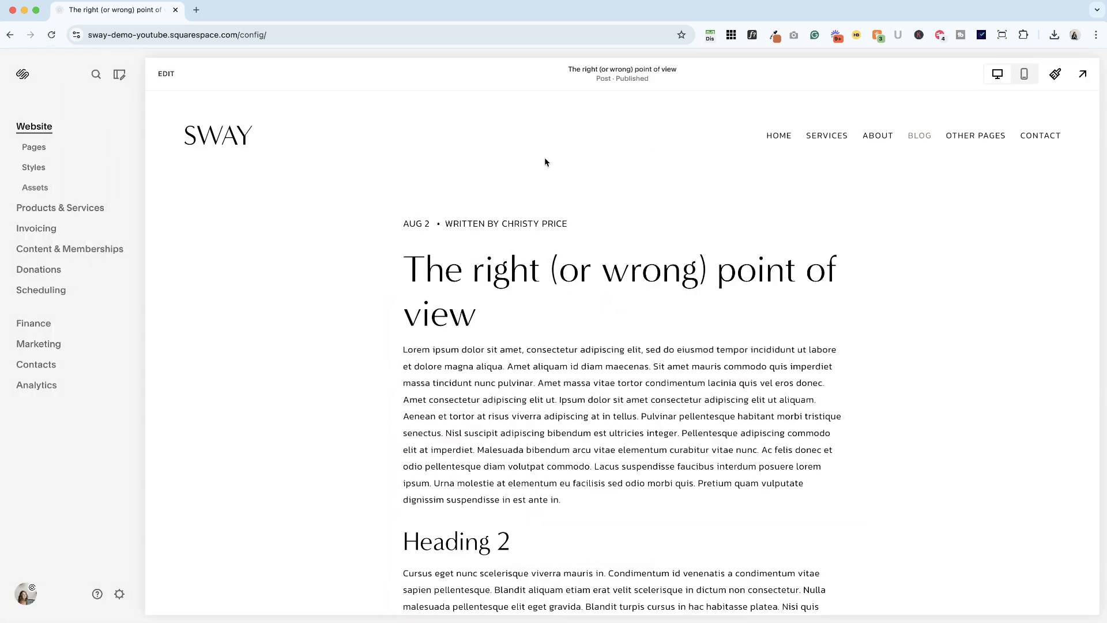
# Scroll down to check the post's new comments box, then back up.
pyautogui.scroll(-20, 545, 162)
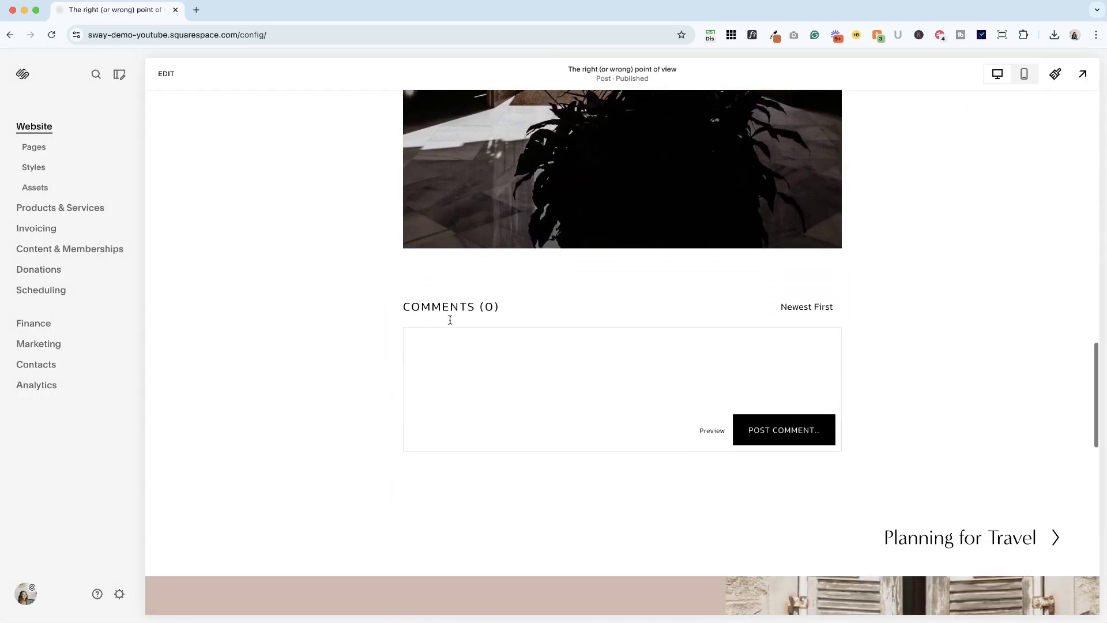
pyautogui.click(505, 355)
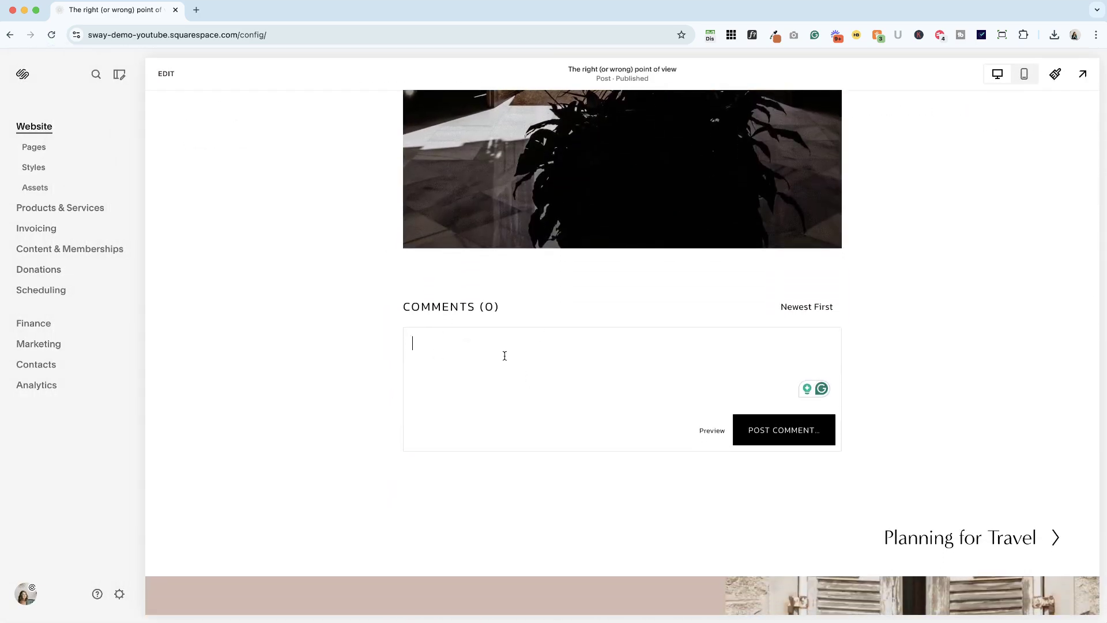
pyautogui.scroll(20, 497, 336)
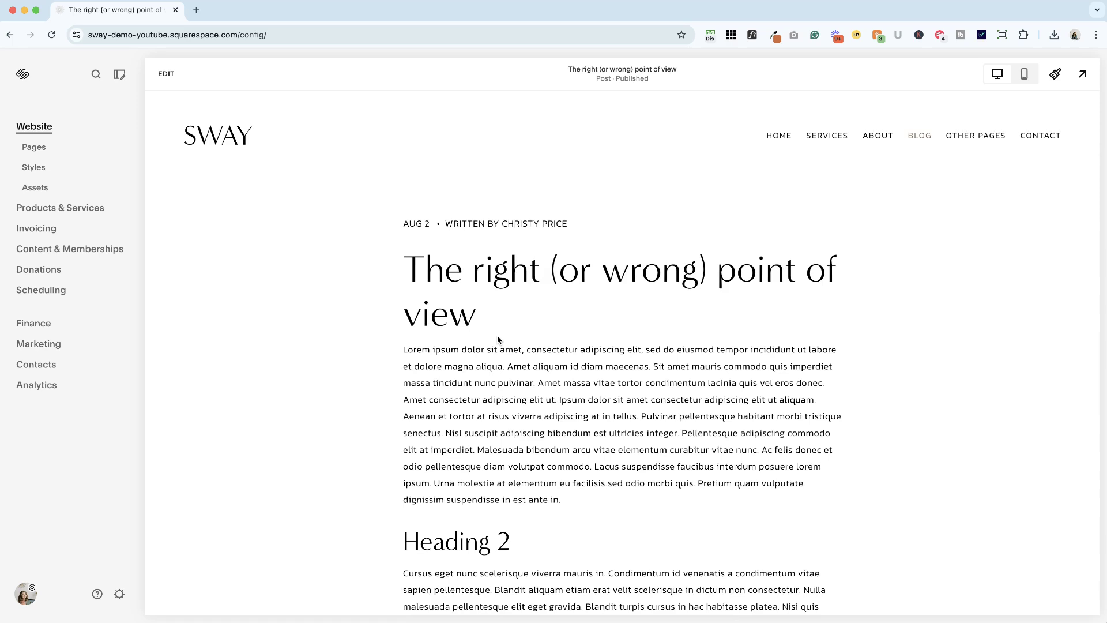
# Add a new post in the Blog's content list and title it 'test'.
pyautogui.click(34, 150)
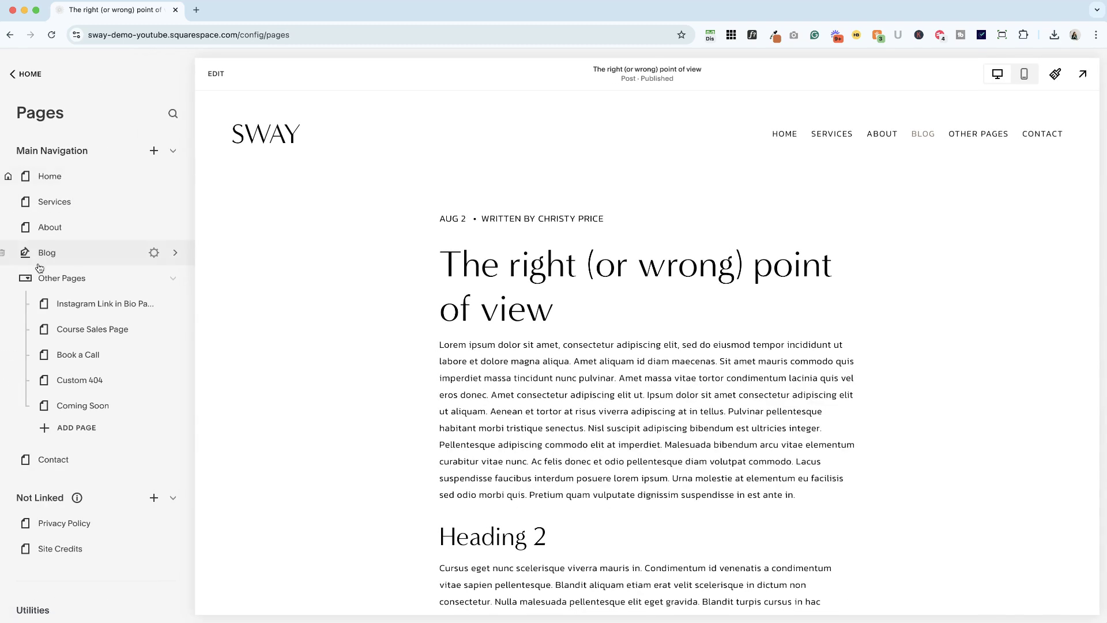
pyautogui.click(173, 254)
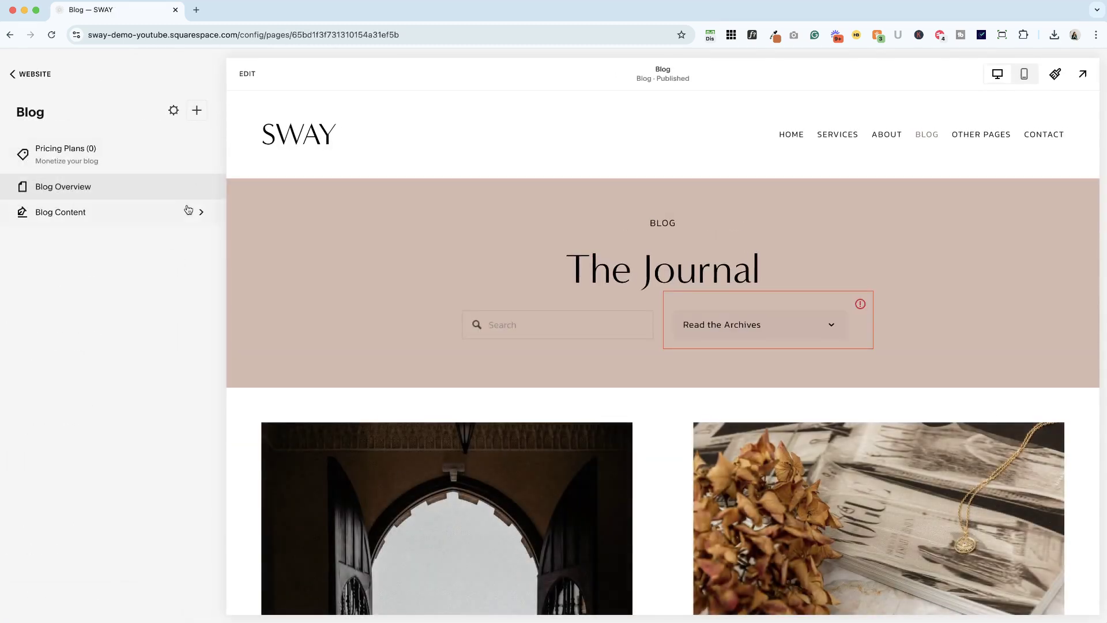
pyautogui.click(195, 212)
pyautogui.click(205, 113)
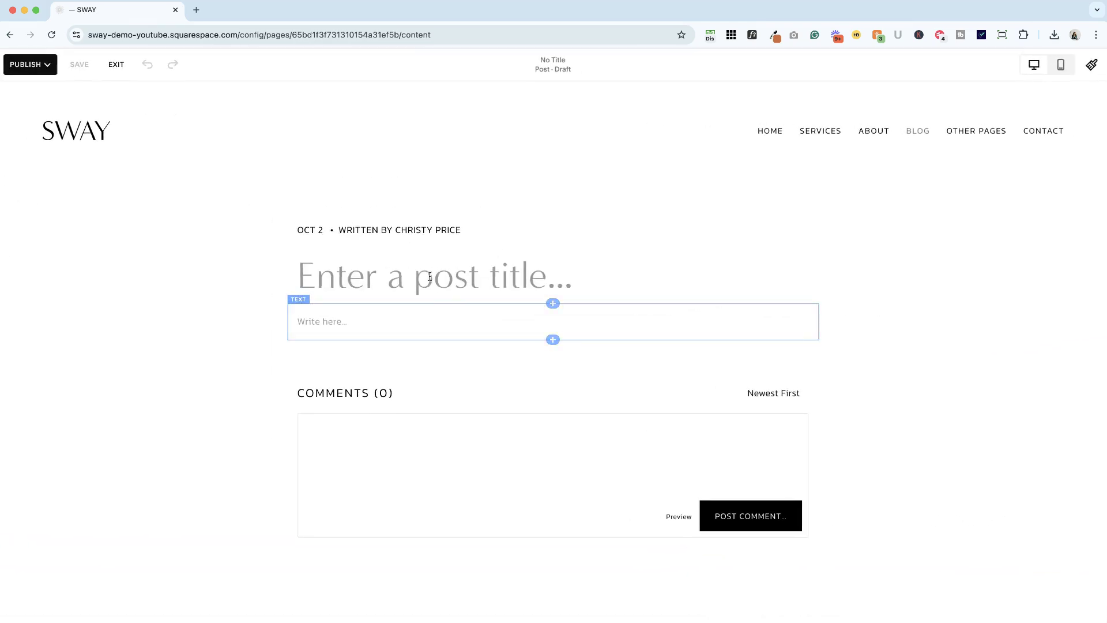
pyautogui.click(429, 277)
pyautogui.write('test')
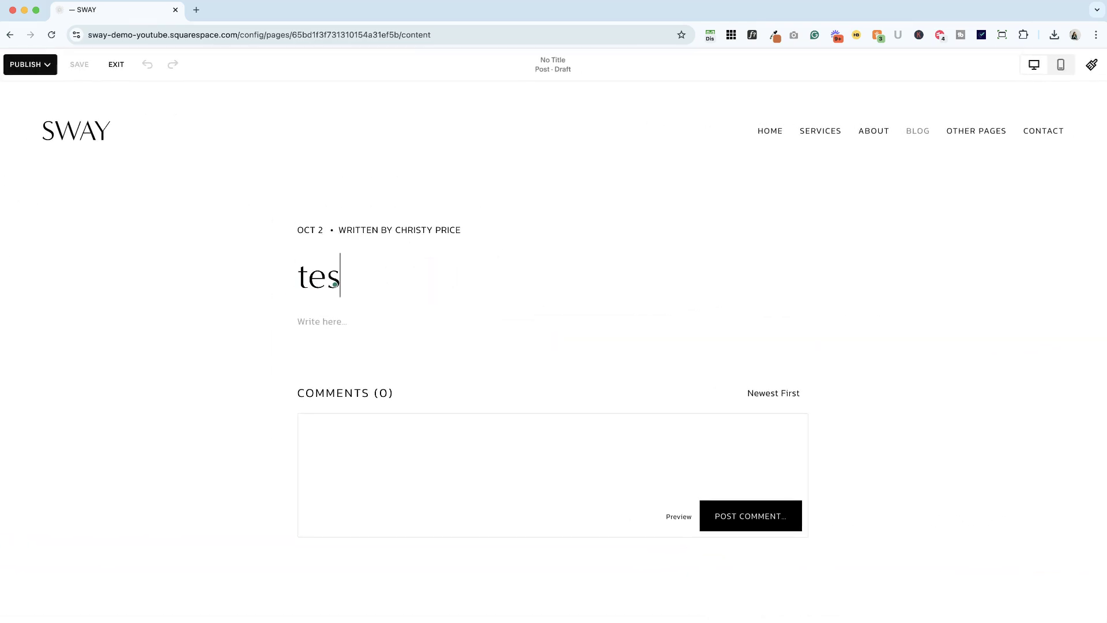